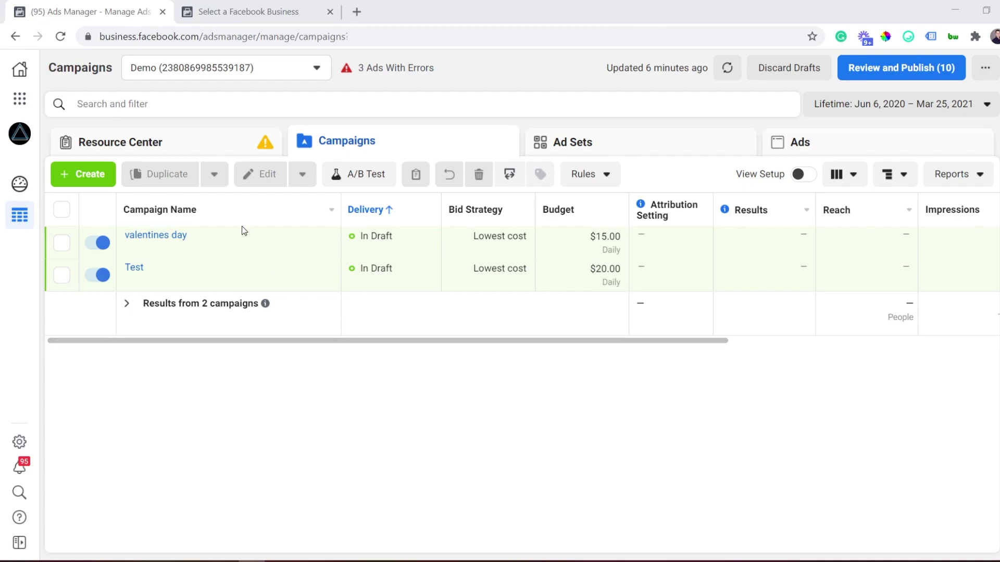
Select 'business.facebook.com/' in the Ads Manager campaigns page address
left_click(205, 36)
left_click_drag(236, 36, 132, 34)
key("ctrl+c")
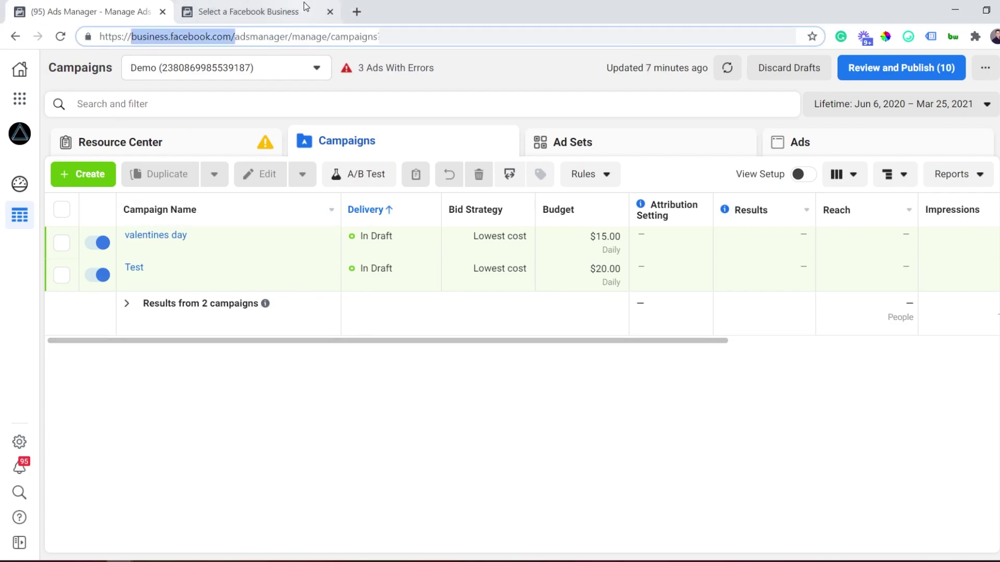
Load business.facebook.com in a new tab, then open a new incognito window
left_click(359, 9)
key("ctrl+v")
key("Return")
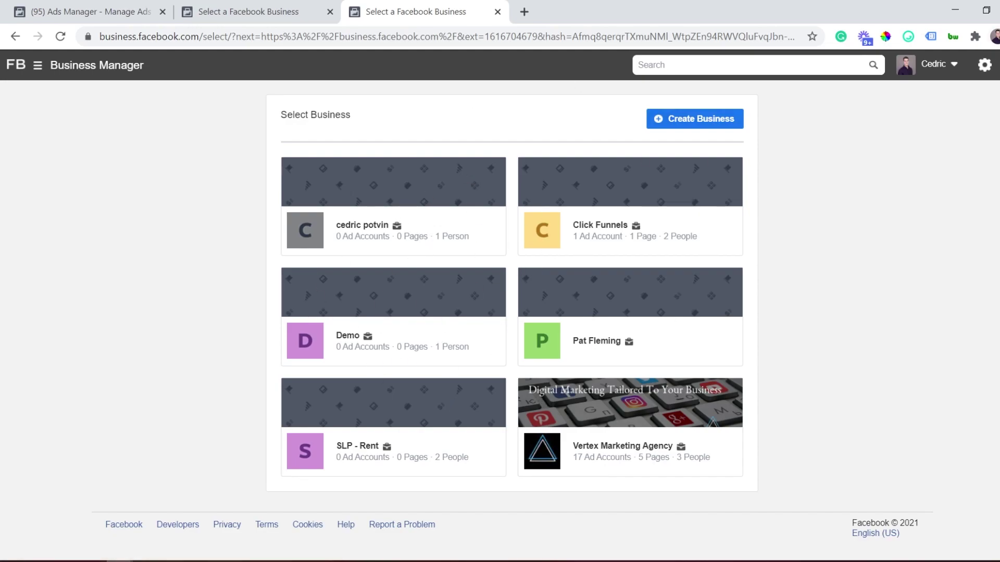
left_click(993, 36)
left_click(942, 89)
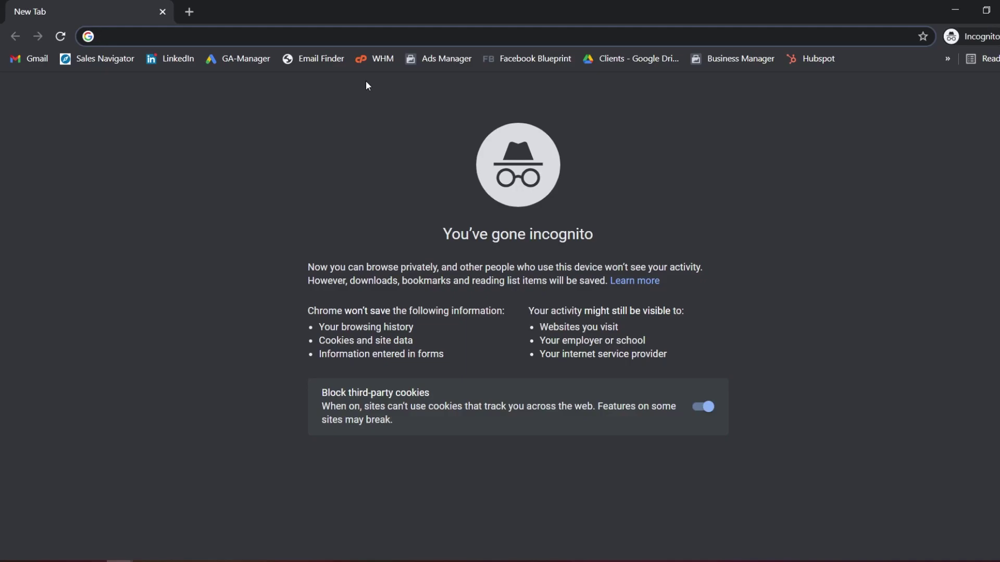
Load business.facebook.com in the incognito window to show the signed-out overview page
type("business.facebook.com")
key("Return")
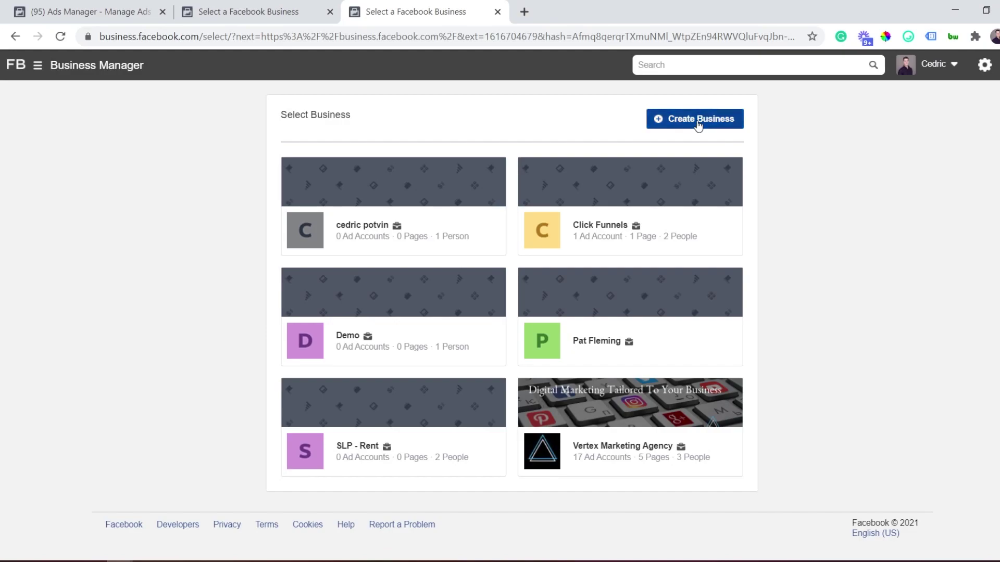
Start a new business account named 'Demo FB' and enter the business email address
left_click(698, 122)
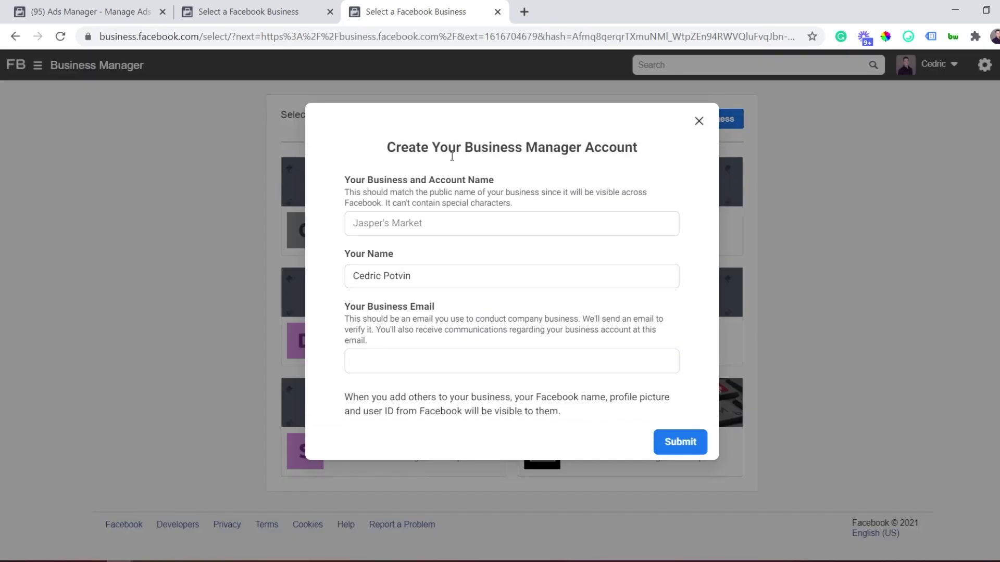
left_click(486, 221)
type("Demo FB")
left_click(430, 364)
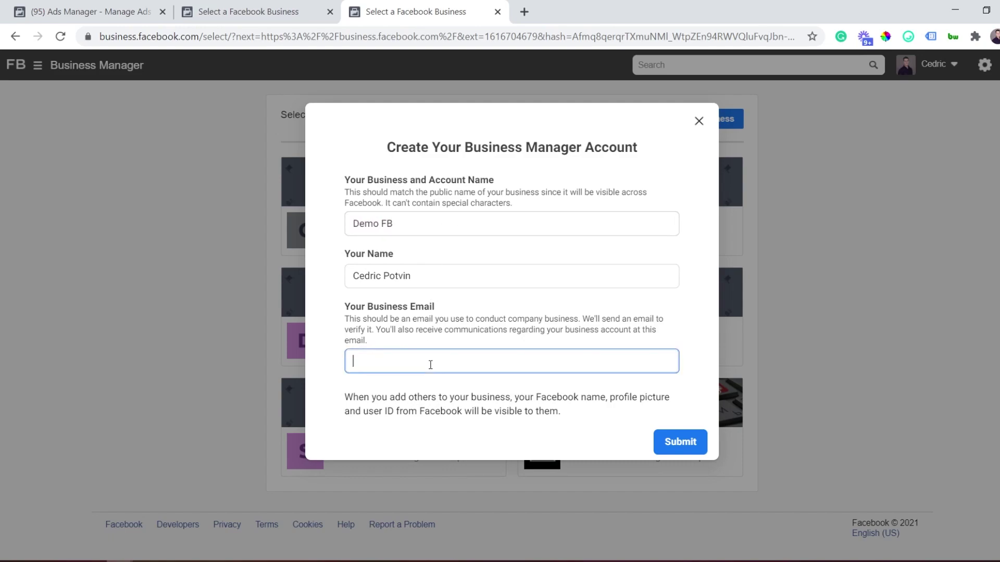
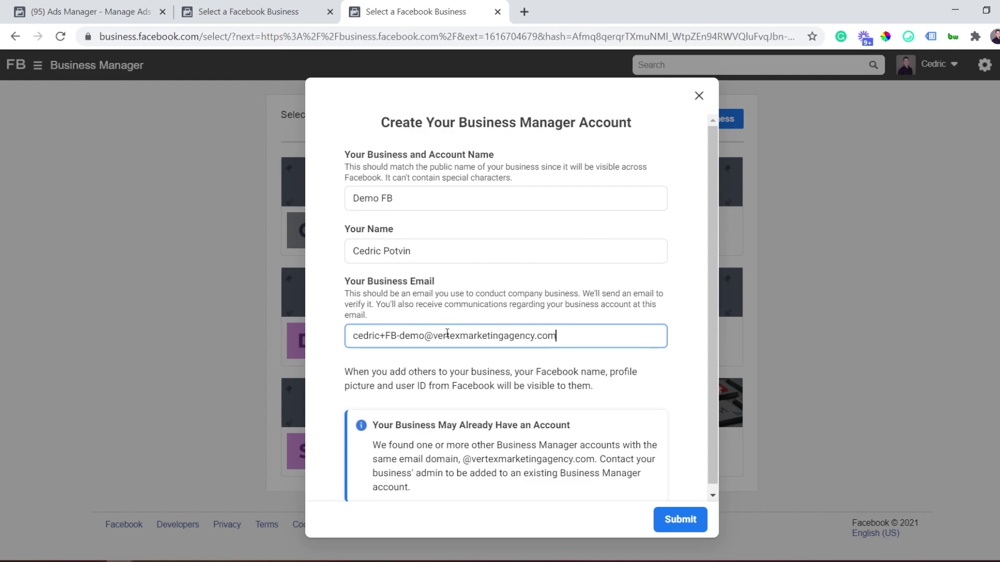
Look over the entered business email, then submit the Demo FB account details
left_click_drag(385, 336, 385, 336)
left_click(420, 336)
left_click(384, 336)
left_click_drag(363, 337, 445, 337)
left_click(515, 338)
left_click_drag(555, 337, 368, 338)
left_click(375, 338)
scroll(573, 396, "down", 1)
left_click(680, 521)
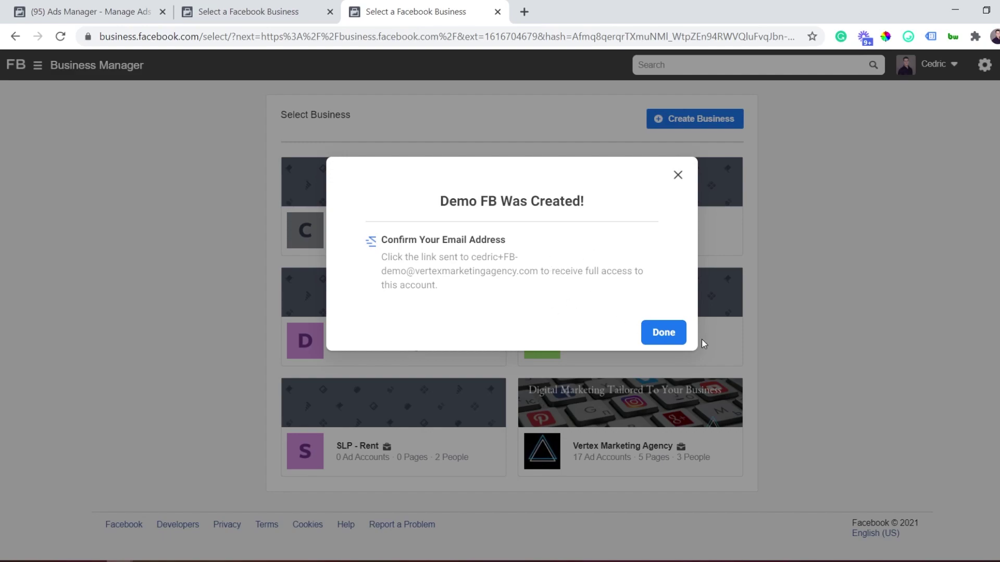
Finish the Demo FB setup, check Gmail for the confirmation email, and return to Business Settings
left_click(672, 338)
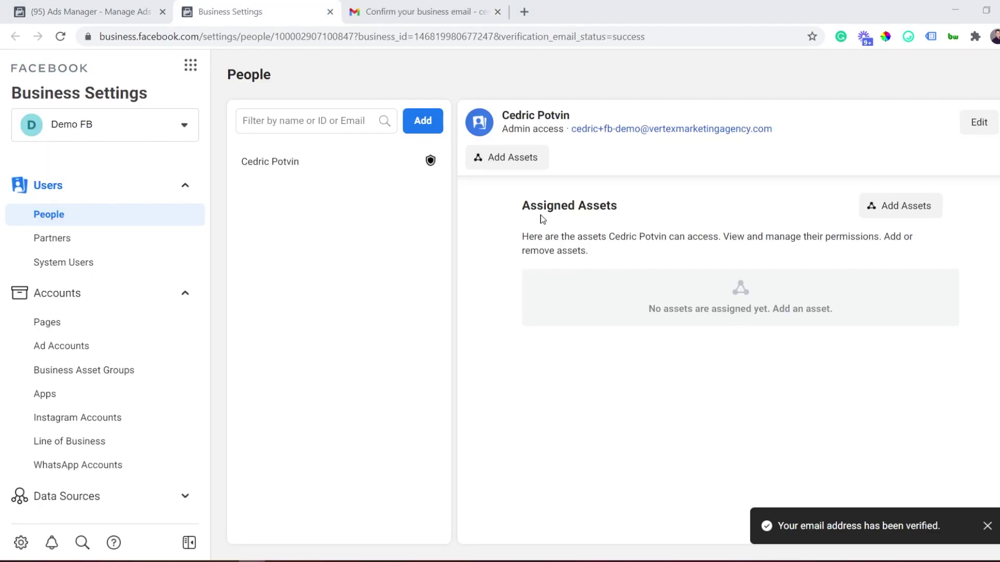
left_click(431, 12)
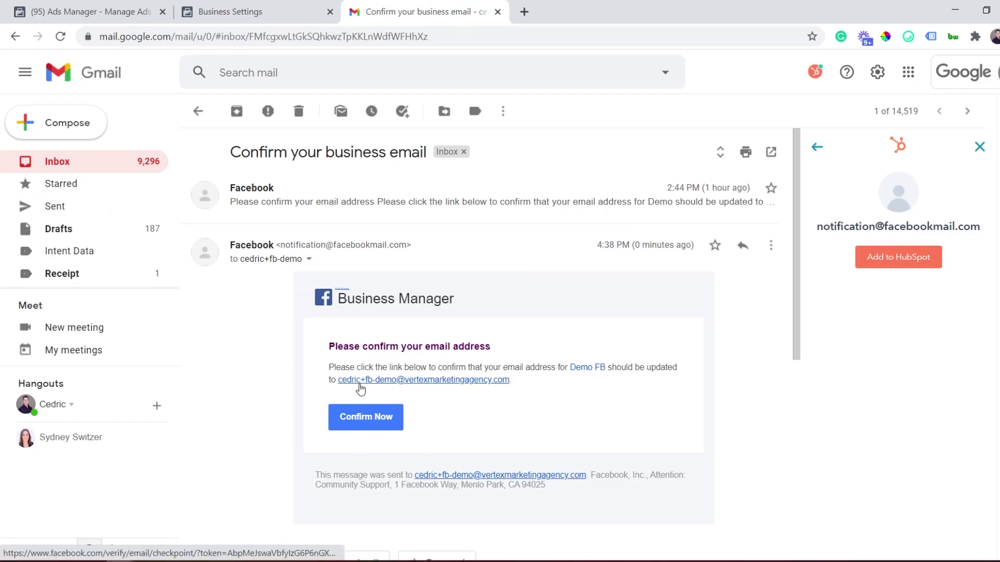
left_click(282, 5)
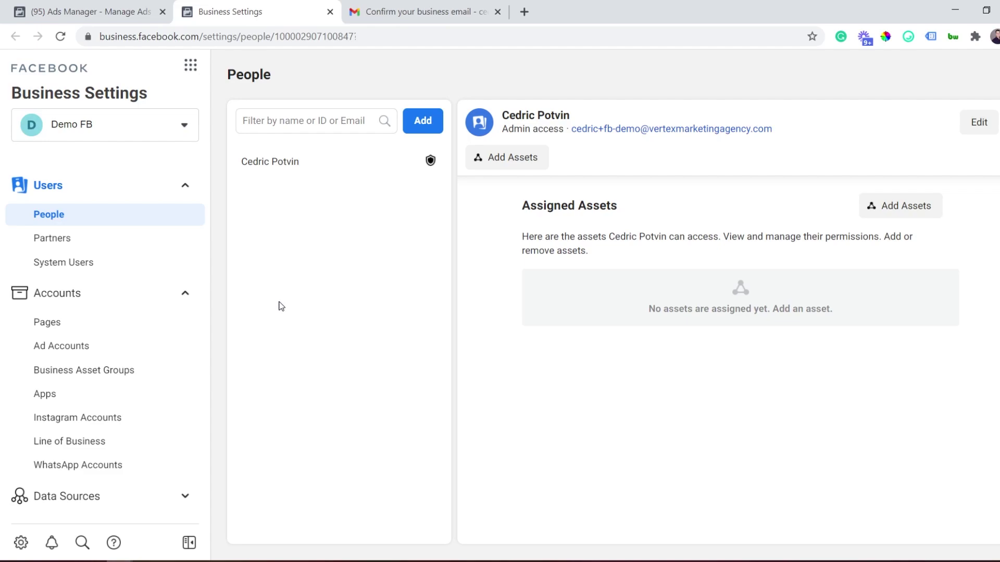
Open Demo FB's Business Settings and view its empty Pages, Ad Accounts and Instagram Accounts, ending on Pages
left_click(190, 65)
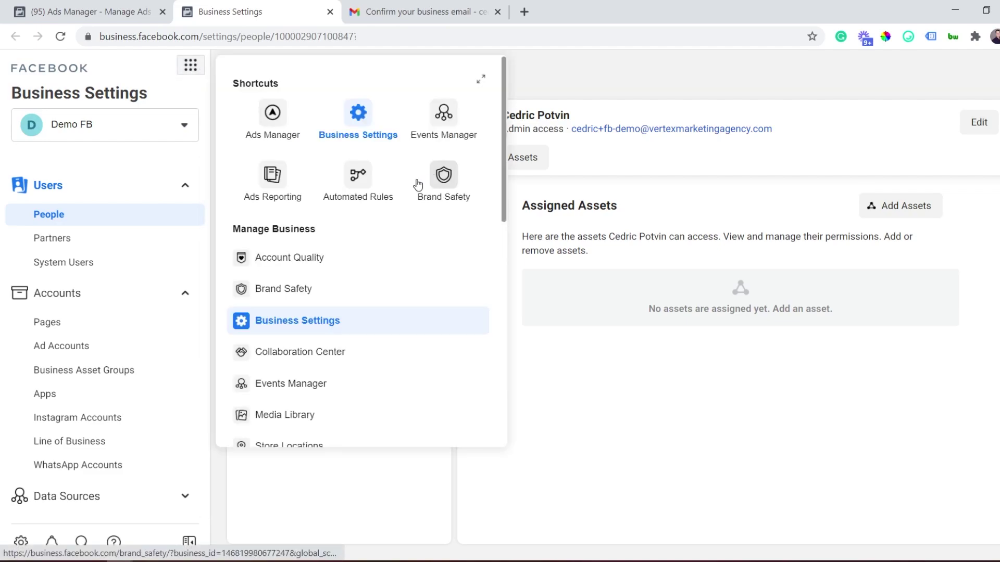
left_click(357, 116)
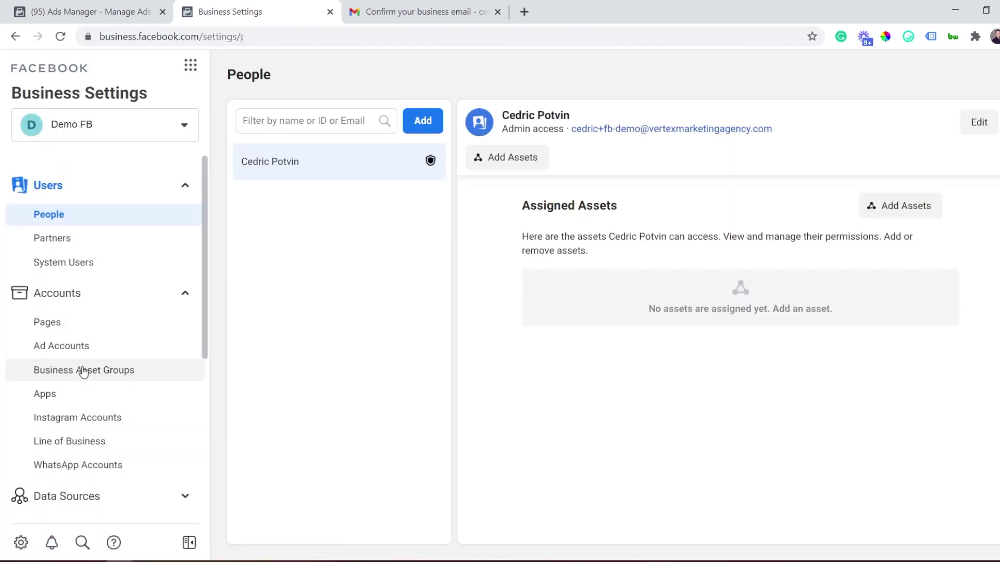
left_click(54, 328)
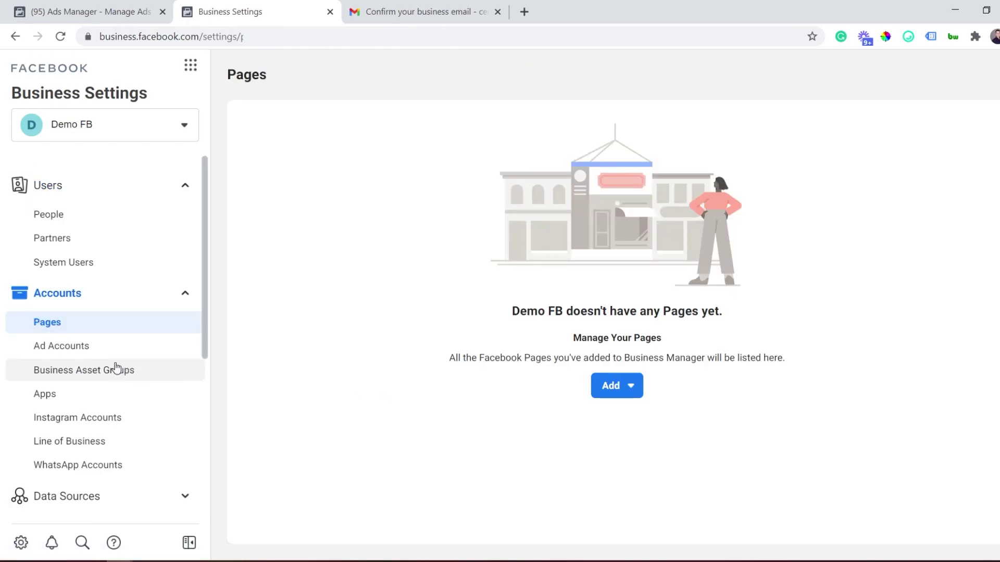
left_click(99, 347)
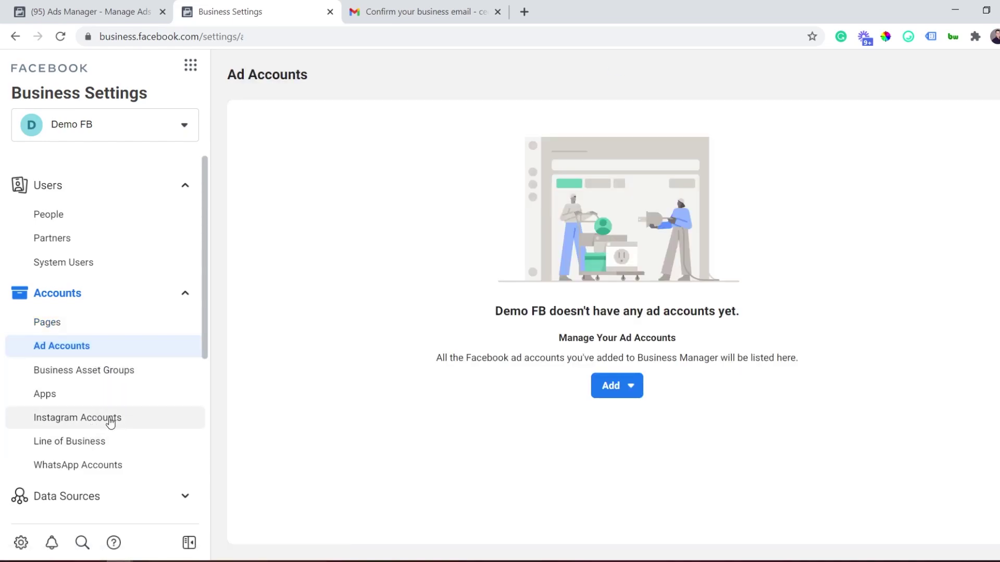
left_click(96, 423)
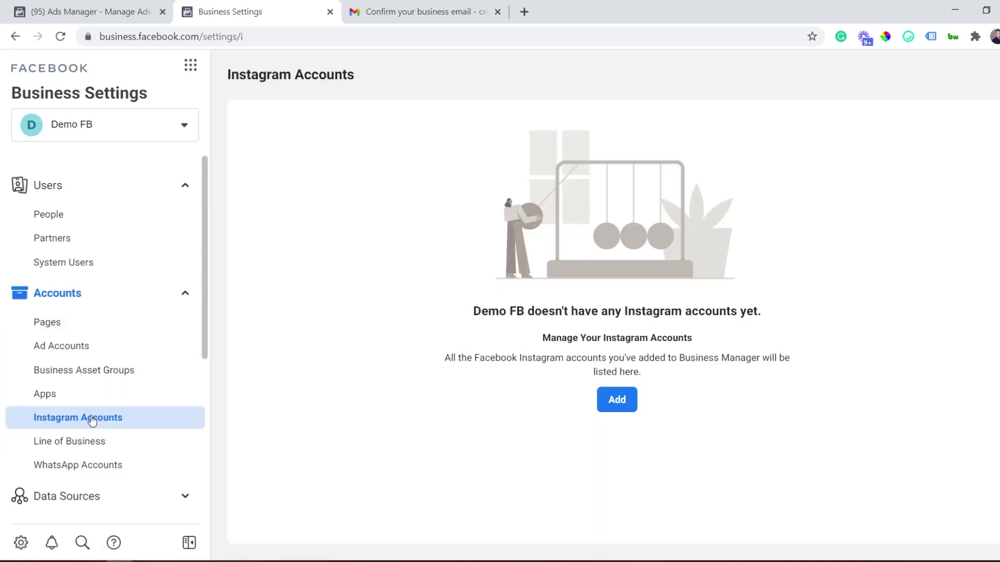
left_click(70, 324)
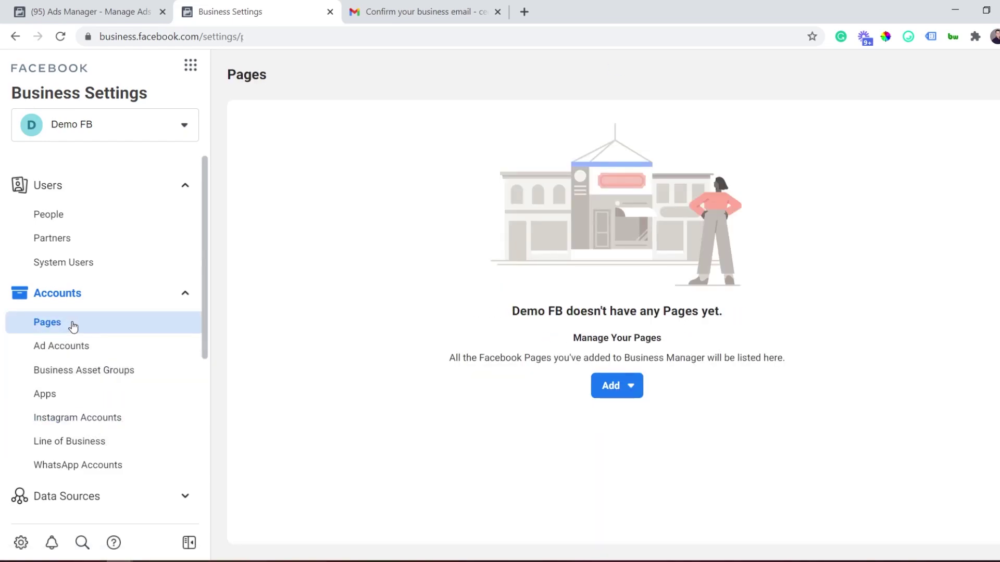
View the Add options for Pages, then switch to Demo FB's empty Ad Accounts section
left_click(632, 396)
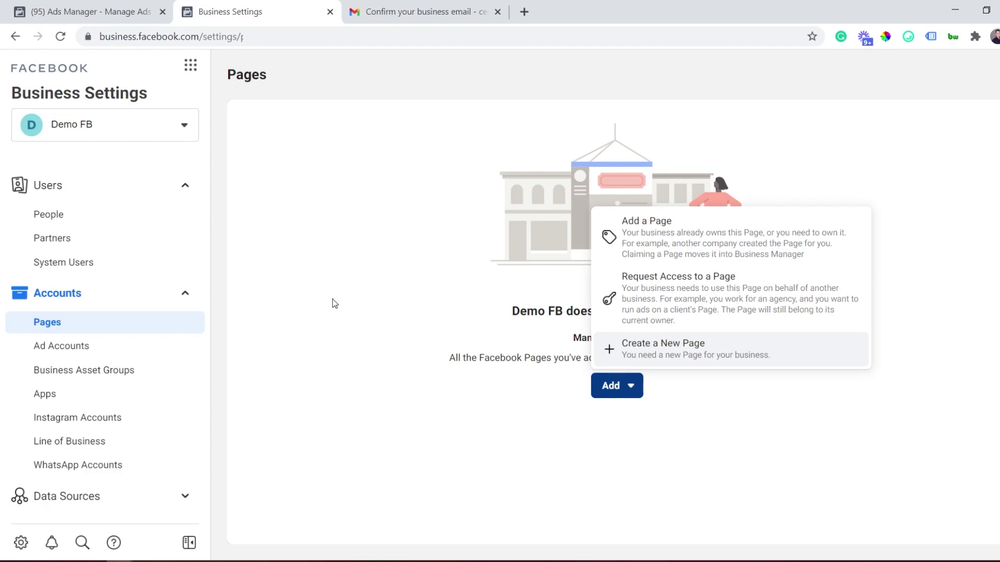
left_click(122, 354)
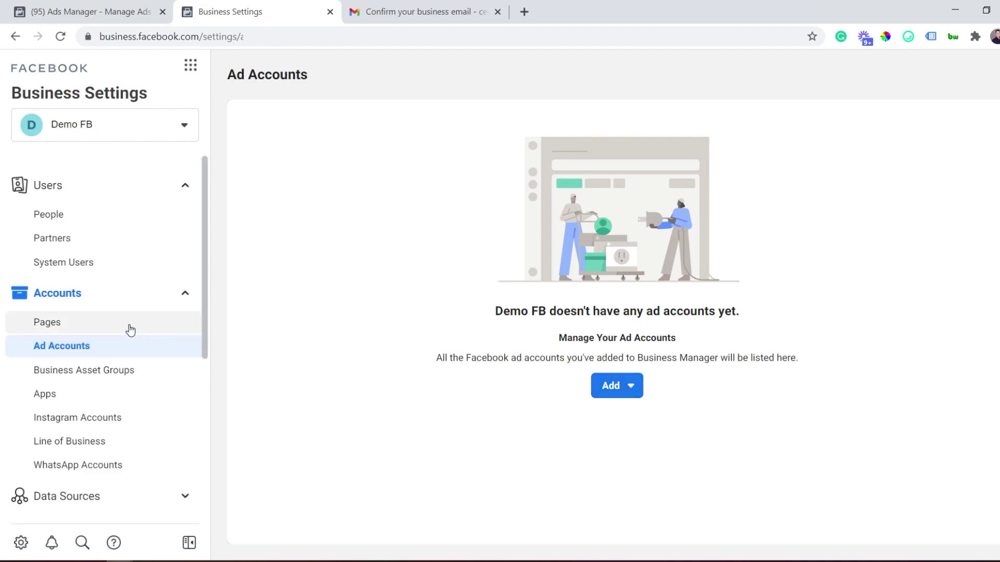
Open the Add an Ad Account dialog for Demo FB, then switch to Ads Manager
left_click(628, 386)
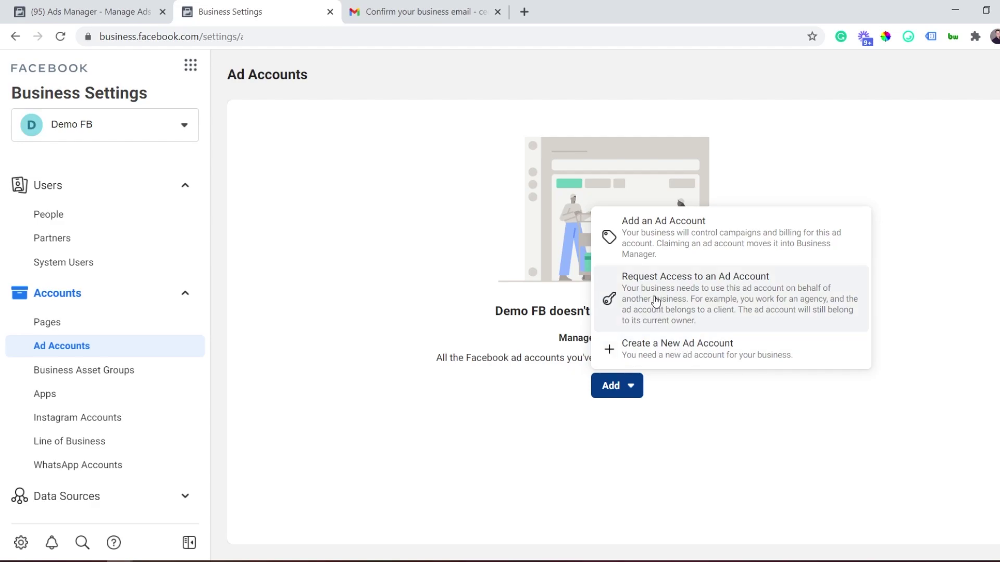
left_click(655, 237)
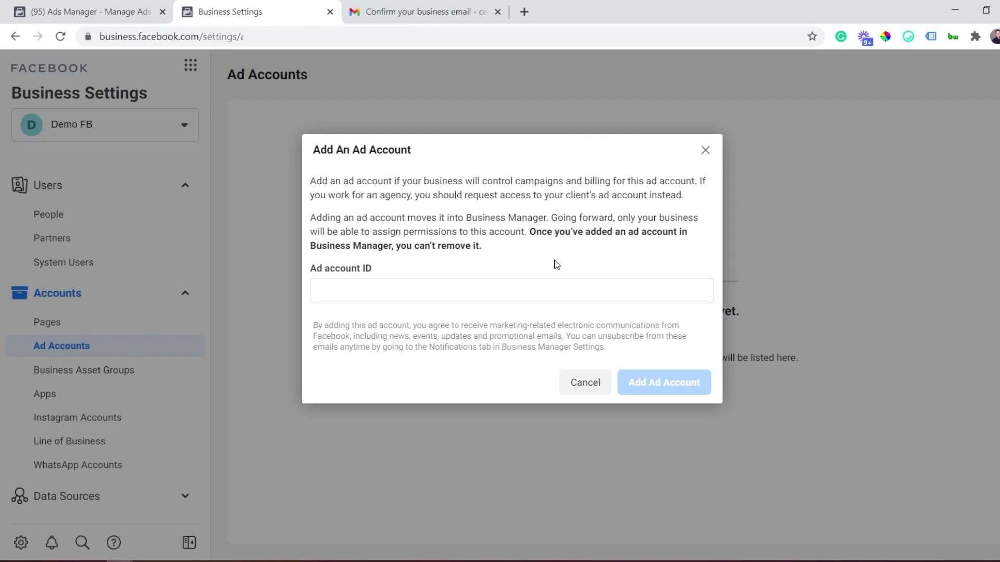
left_click(146, 5)
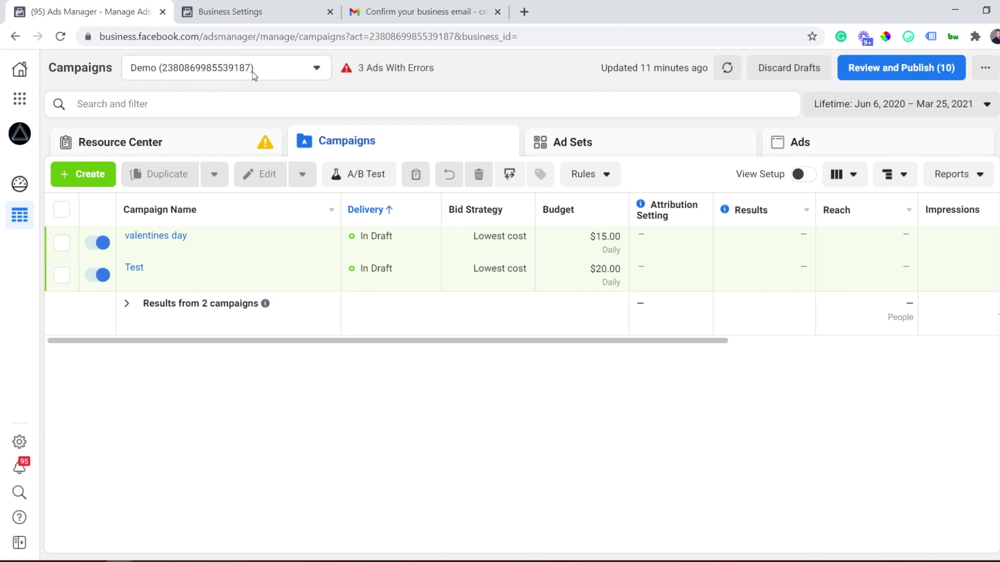
Paste the Demo ad account's act= ID from the Ads Manager URL into the Ad account ID field
left_click(371, 39)
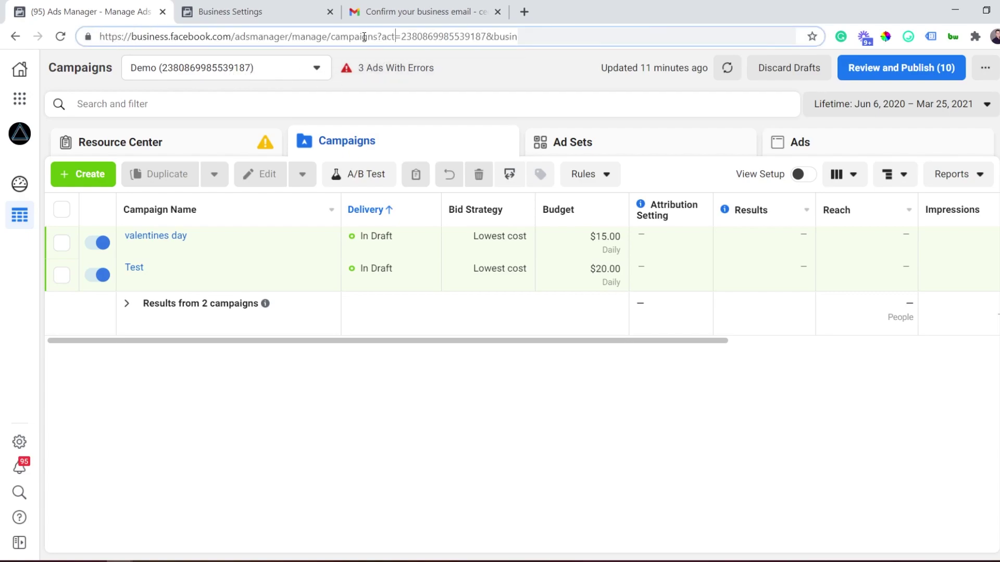
left_click_drag(354, 37, 491, 38)
key("ctrl+c")
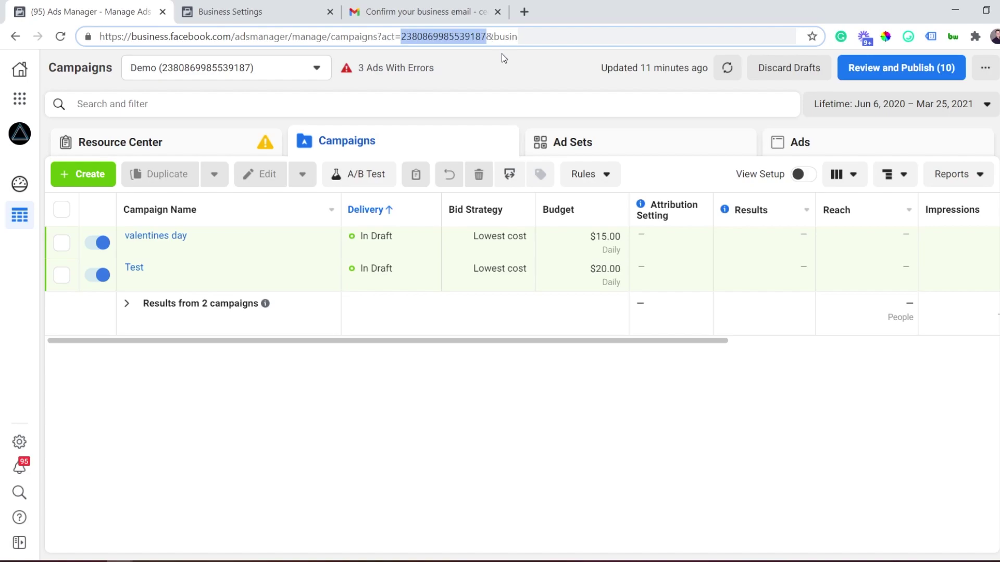
left_click(229, 11)
left_click(505, 286)
key("ctrl+v")
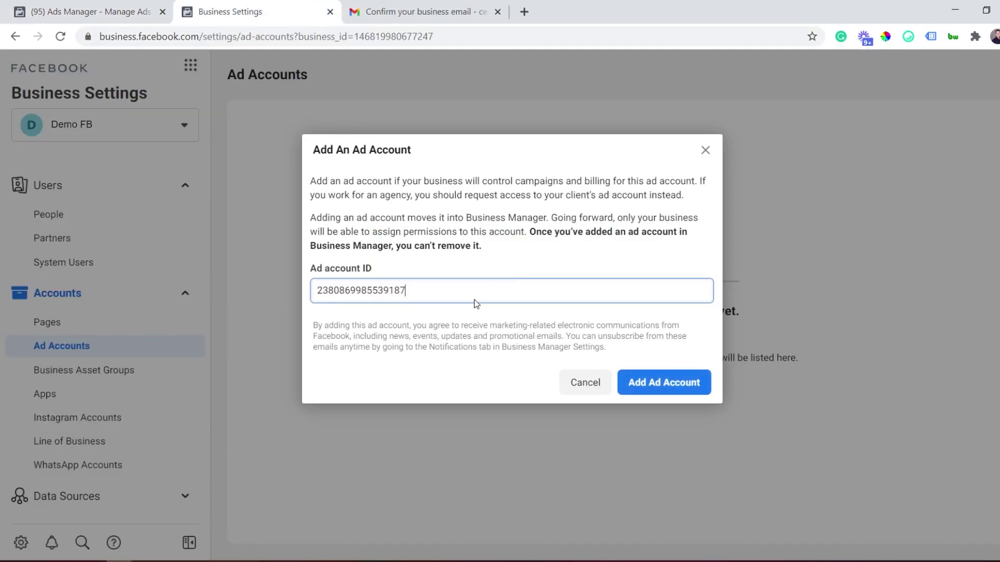
Submit the Demo ad account to Demo FB, then open Vertex Marketing Agency's business settings in a new tab
left_click(672, 393)
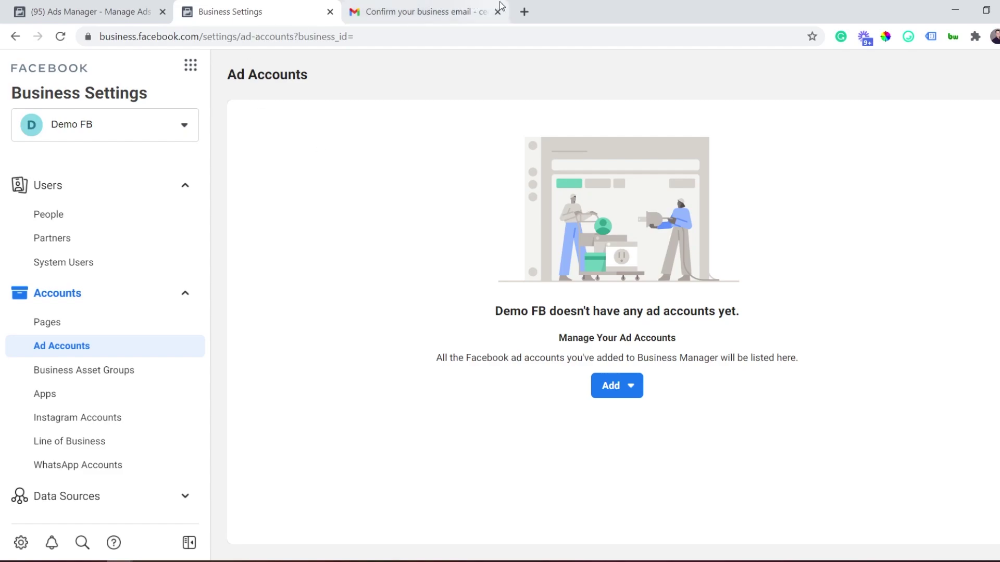
left_click(525, 11)
left_click(443, 58)
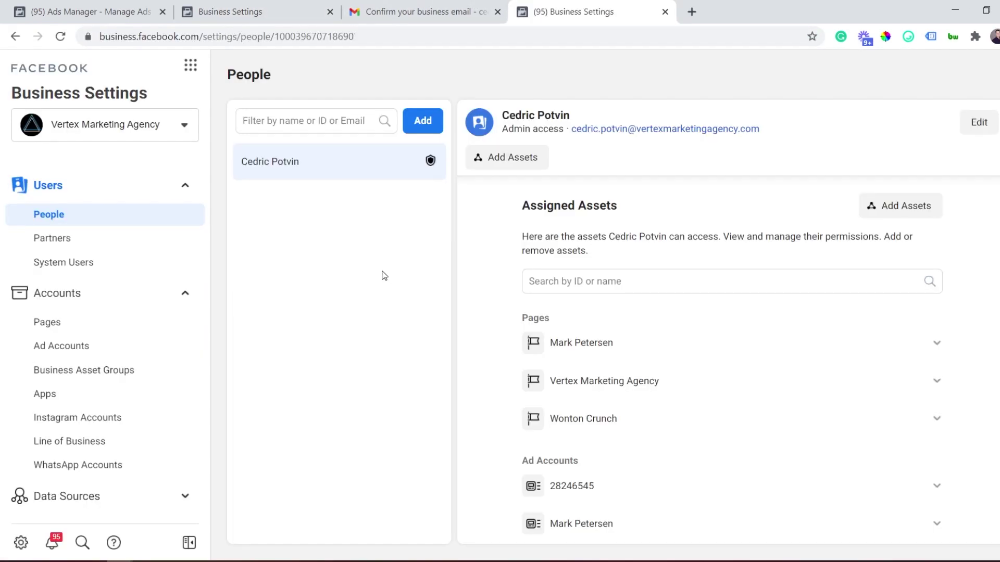
Open the Demo ad account from the agency's Ad Accounts list and start adding people to it
left_click(128, 346)
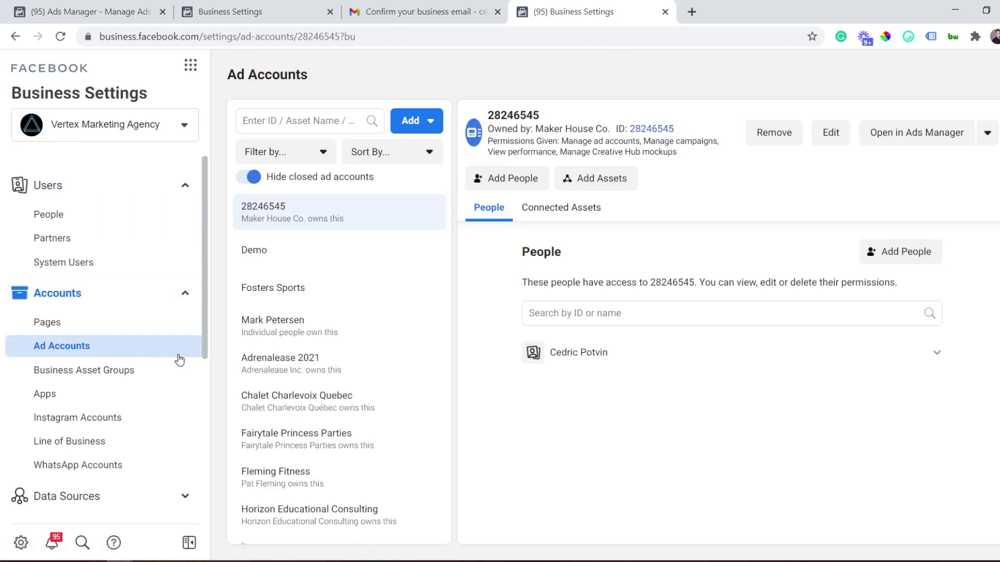
left_click(317, 258)
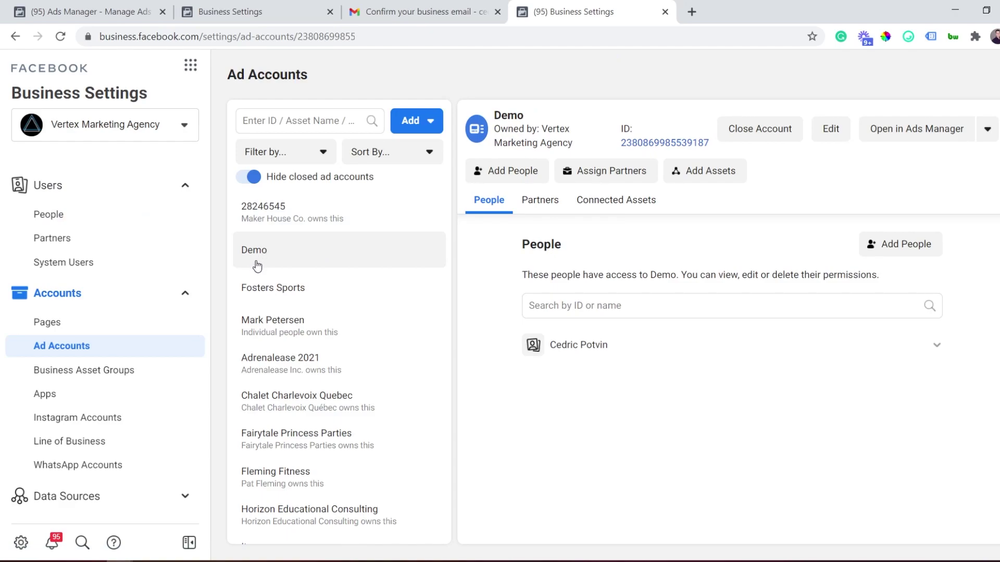
left_click(522, 174)
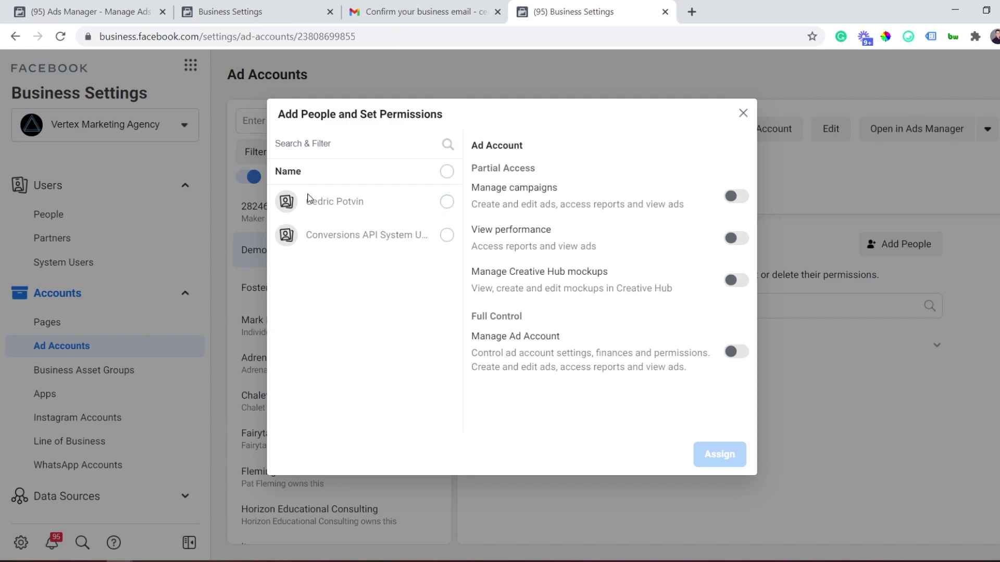
Select the team member, switch on Manage Ad Account, then close the permissions dialog
left_click(446, 202)
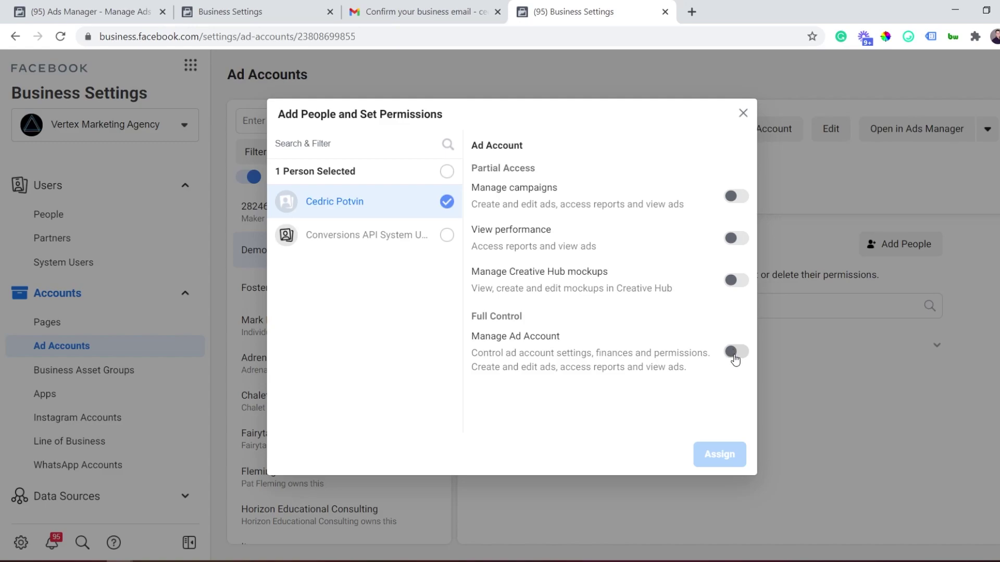
left_click(734, 354)
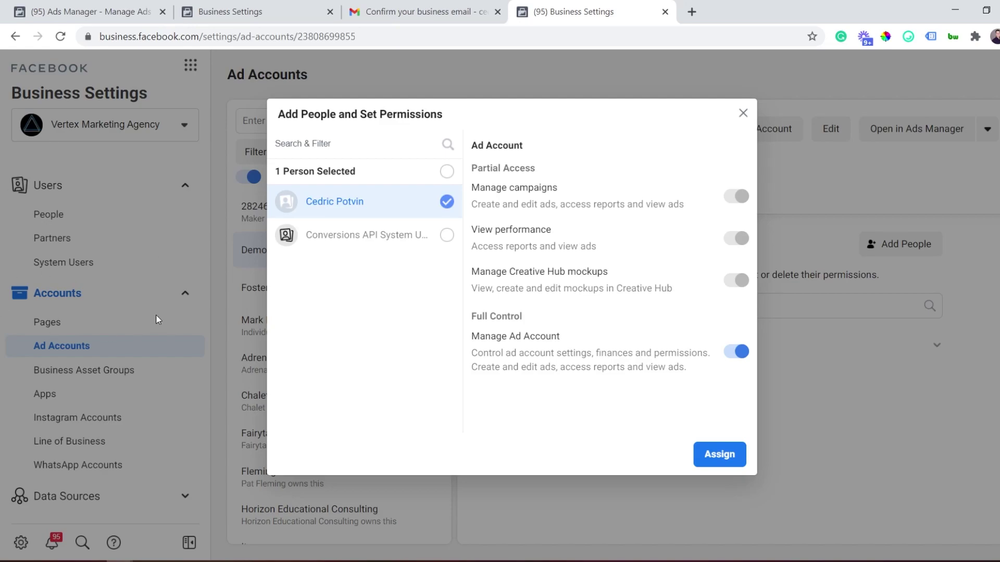
left_click(743, 113)
Reopen Add People, reselect the team member, and close the dialog without assigning
left_click(527, 172)
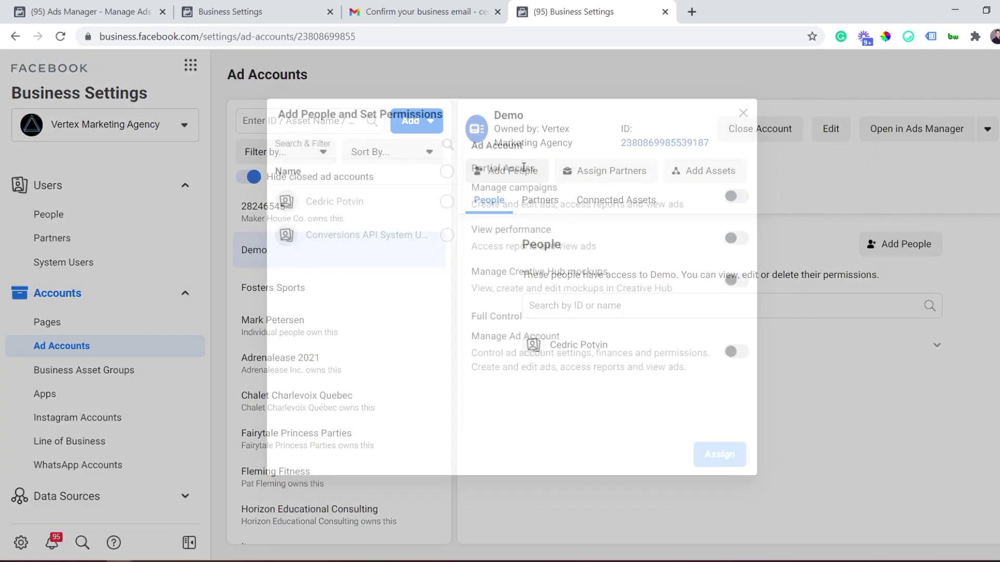
left_click(449, 203)
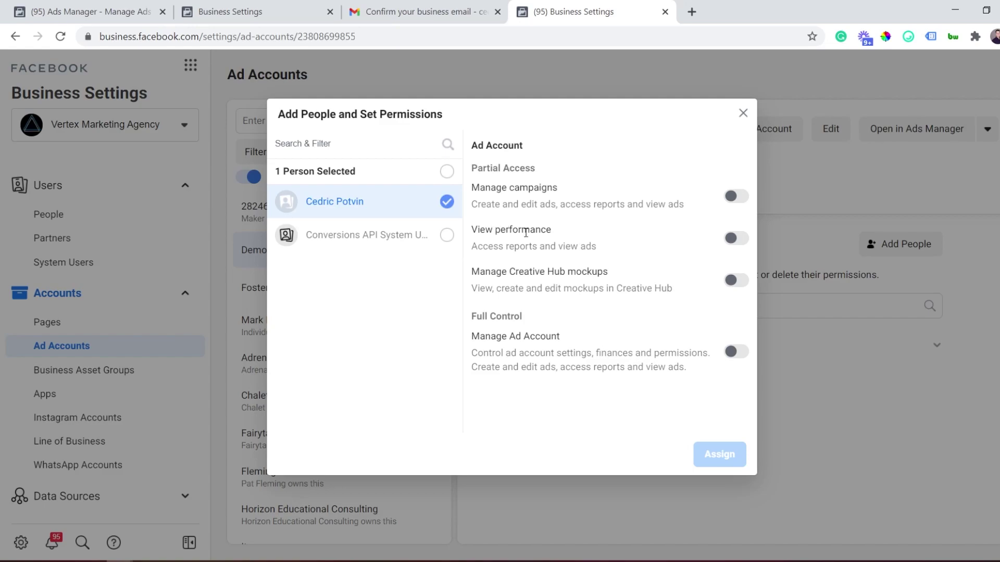
left_click(743, 113)
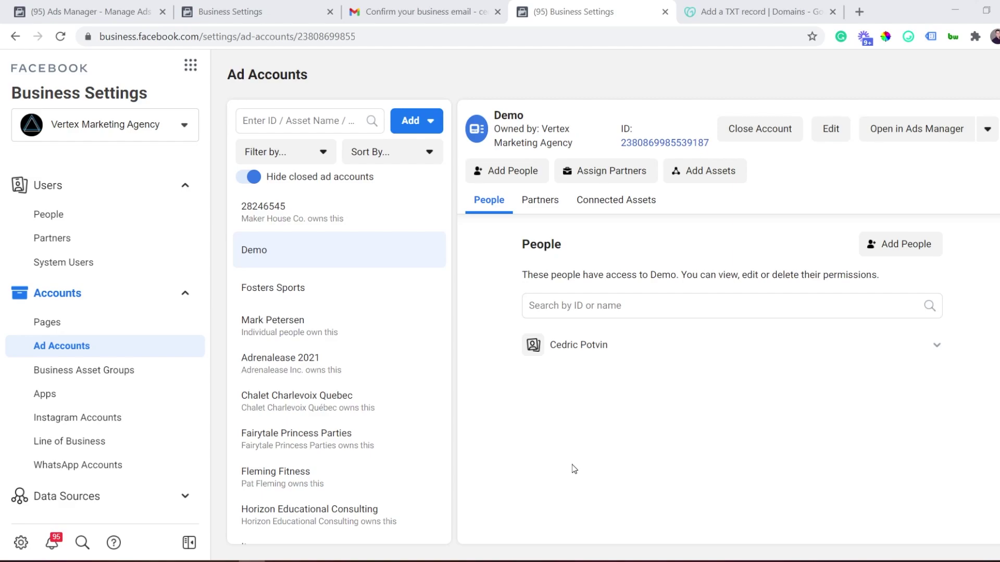
In Demo FB's settings, check Payment Methods (none added), cancel adding one, and expand Brand Safety
left_click(263, 7)
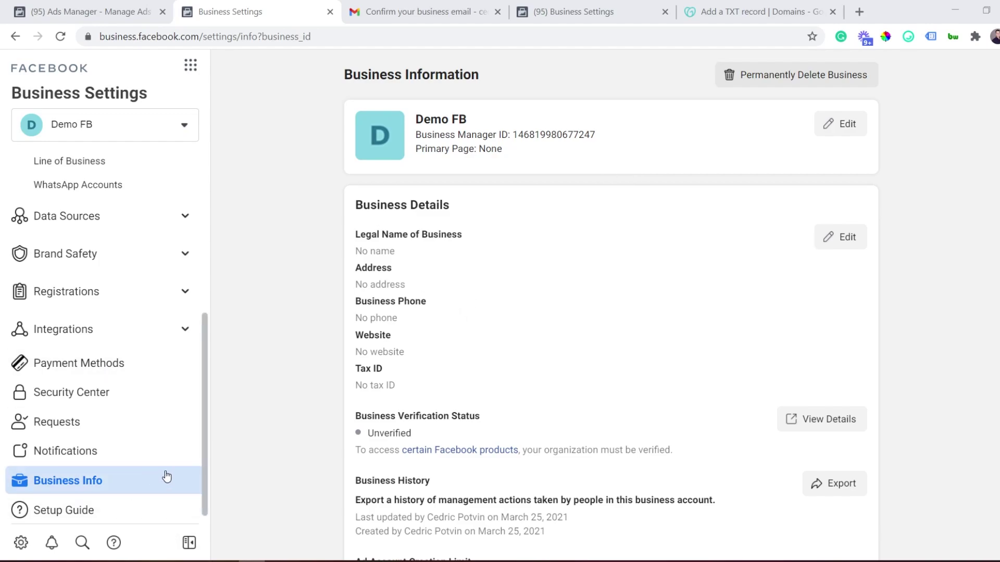
left_click(109, 366)
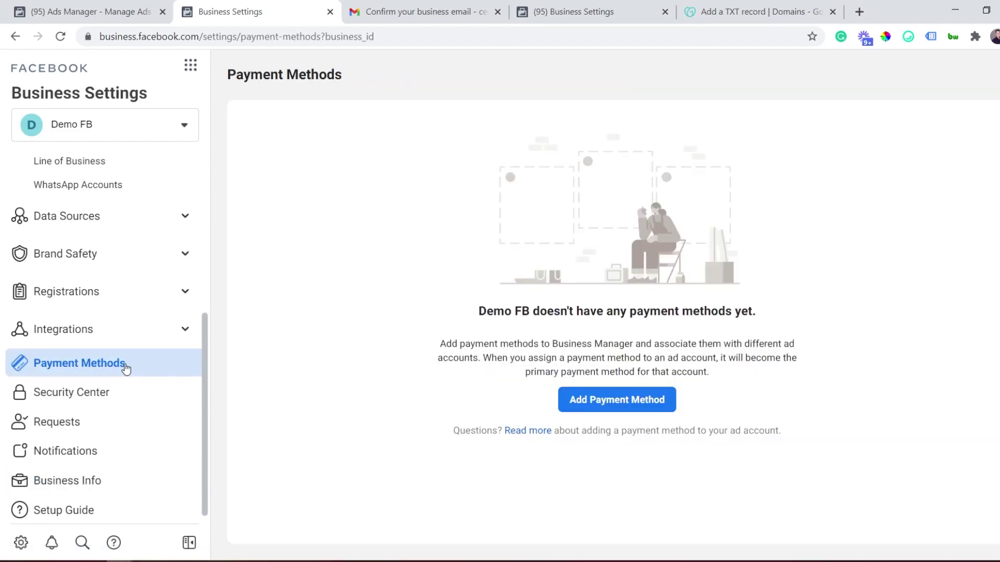
left_click(593, 400)
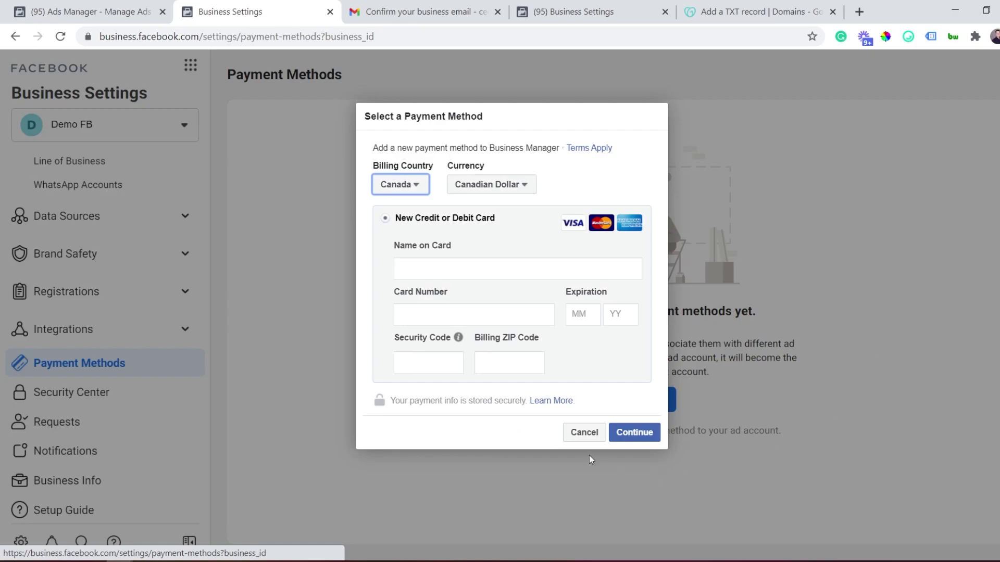
left_click(581, 436)
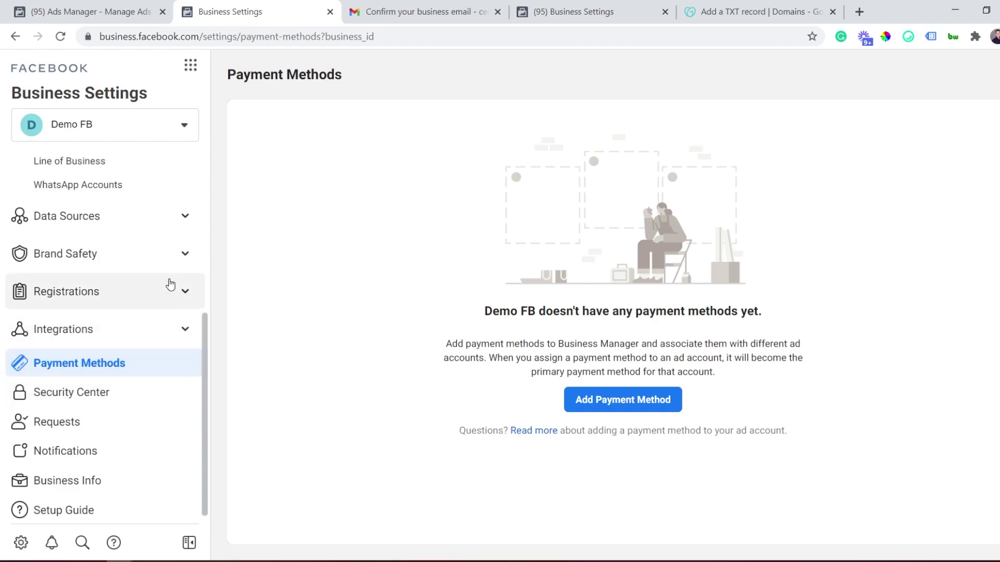
left_click(143, 258)
Add the domain example.com under Domains and reload to see it listed as Not Verified
left_click(55, 288)
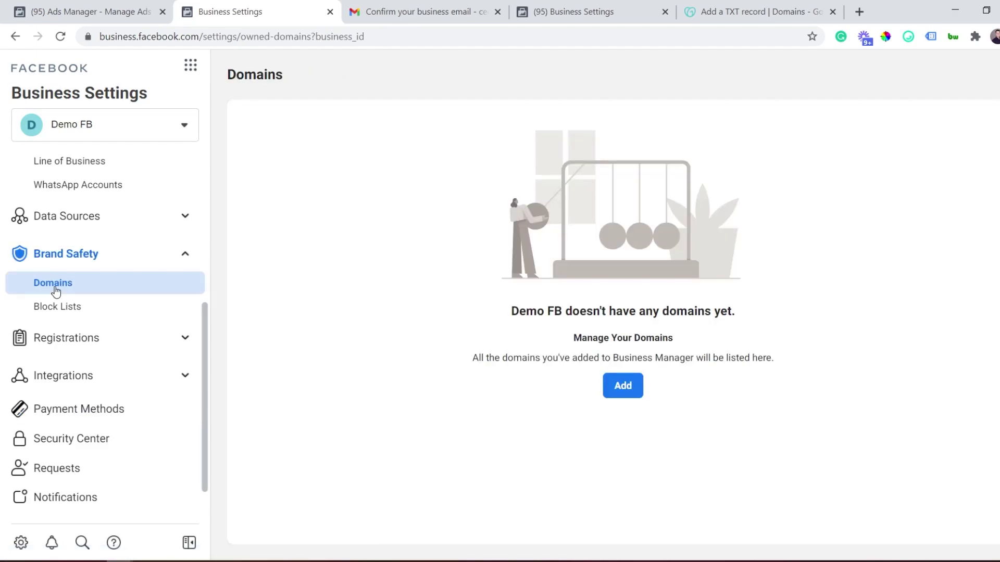
left_click(619, 384)
left_click(511, 238)
type("example.com")
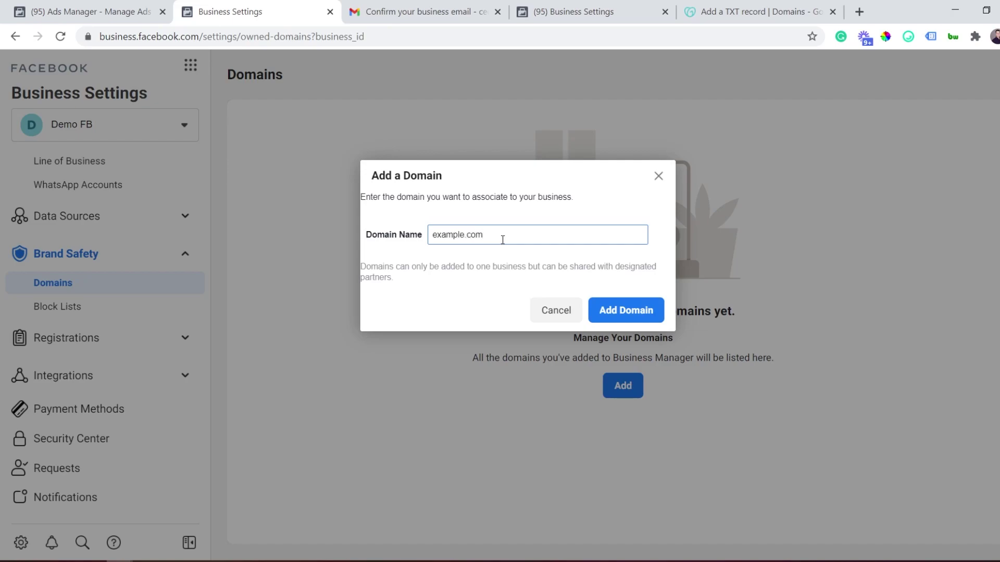
left_click(640, 306)
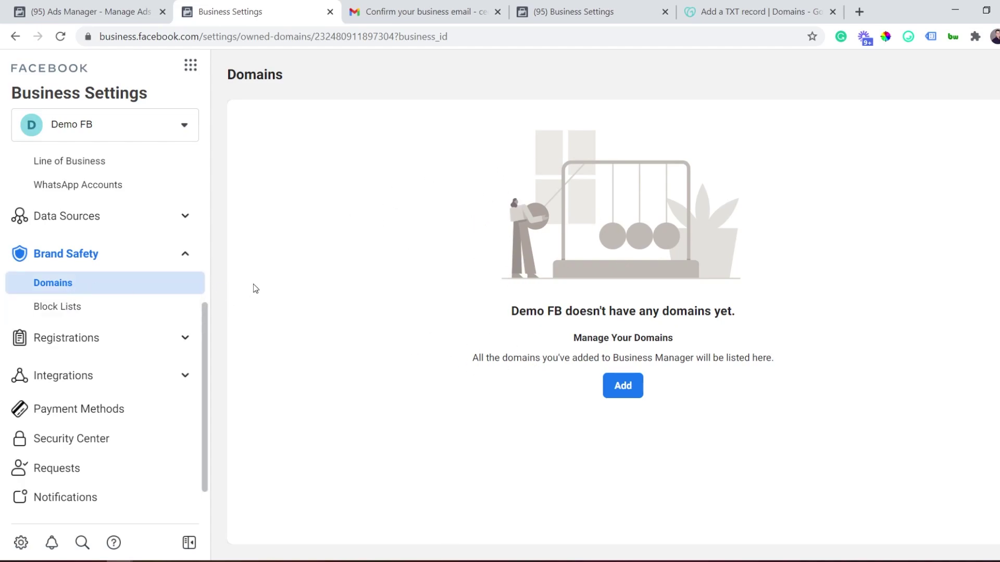
left_click(64, 38)
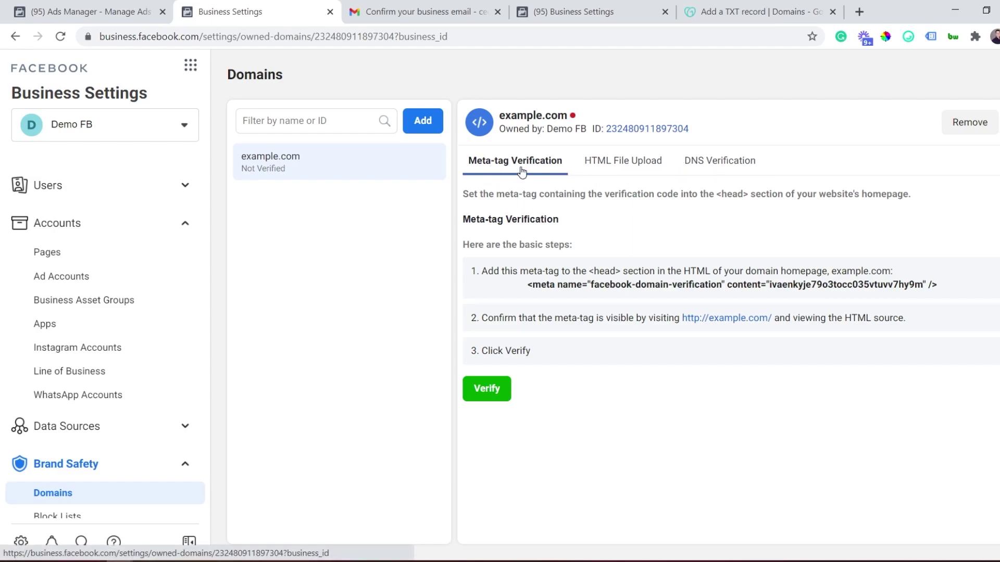
Show example.com's DNS verification steps and copy the facebook-domain-verification TXT record
left_click(619, 165)
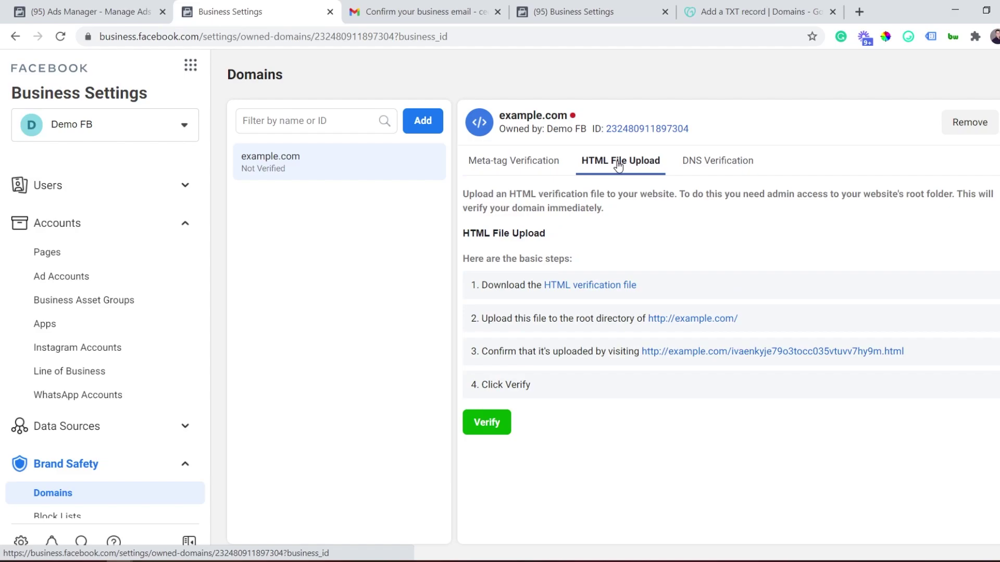
left_click(703, 173)
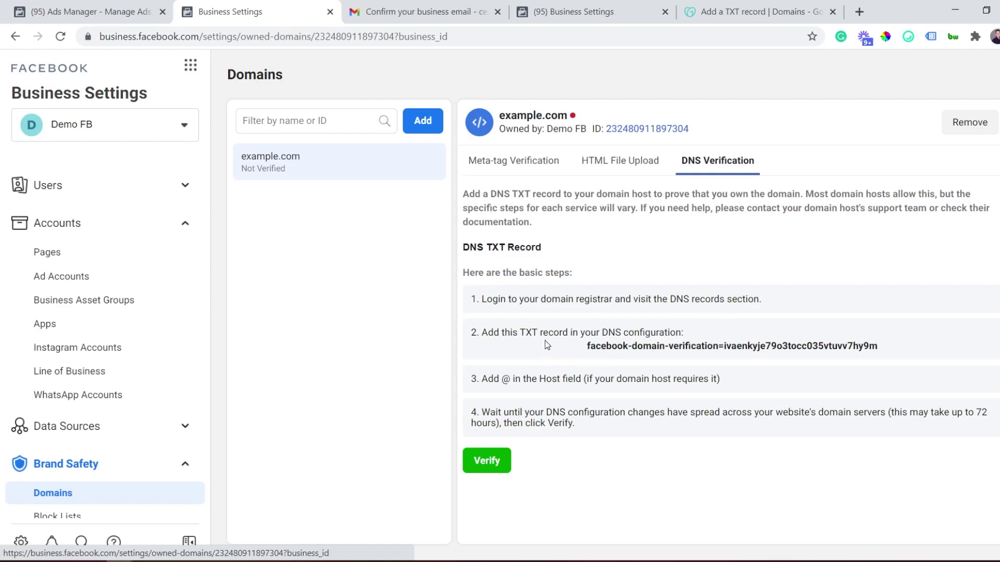
left_click(656, 352)
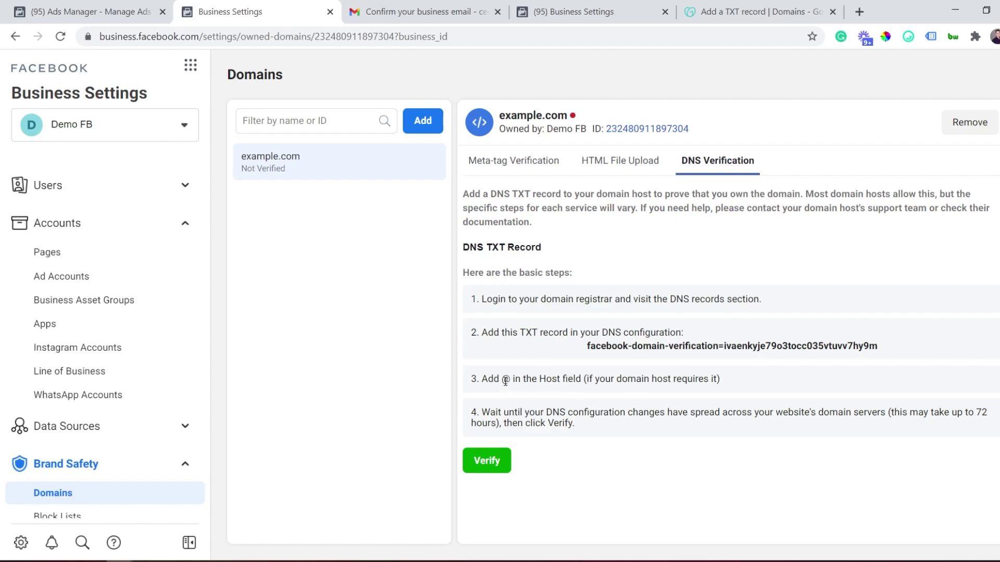
left_click_drag(503, 380, 511, 380)
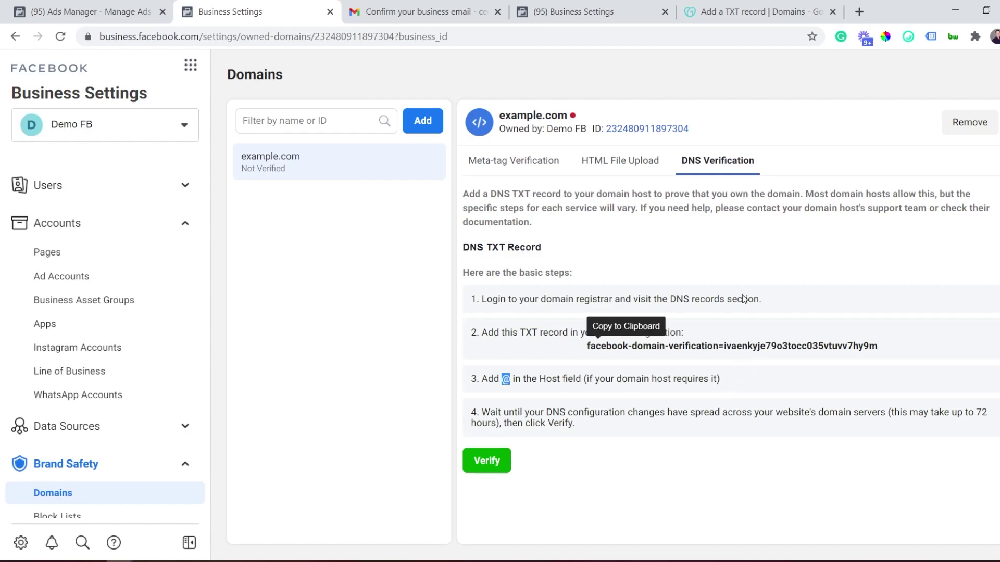
left_click(725, 6)
Read GoDaddy's 'Add a TXT record' article on the @ host and TXT Value, then return to Business Settings
scroll(358, 254, "down", 3)
scroll(358, 254, "down", 2)
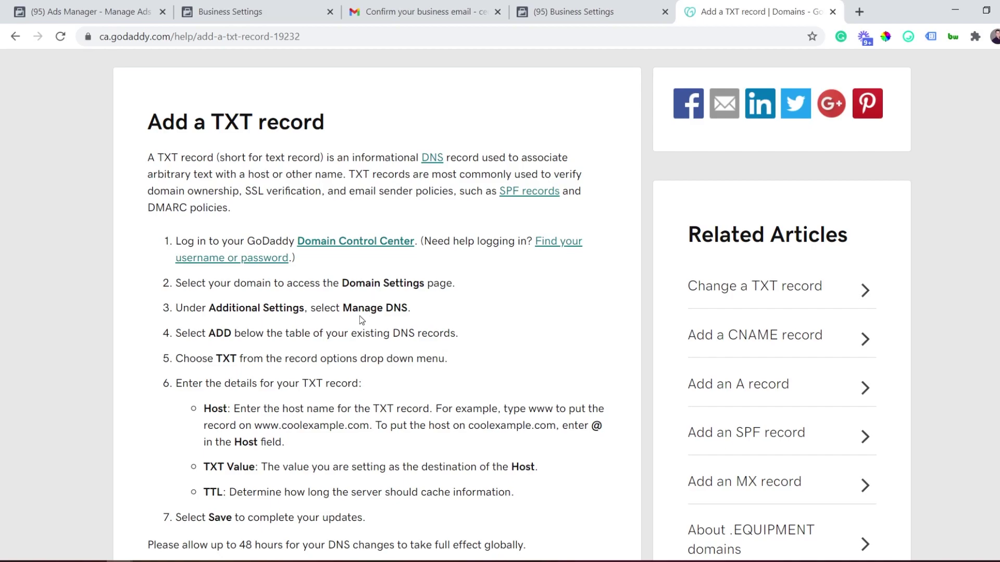
scroll(351, 319, "down", 2)
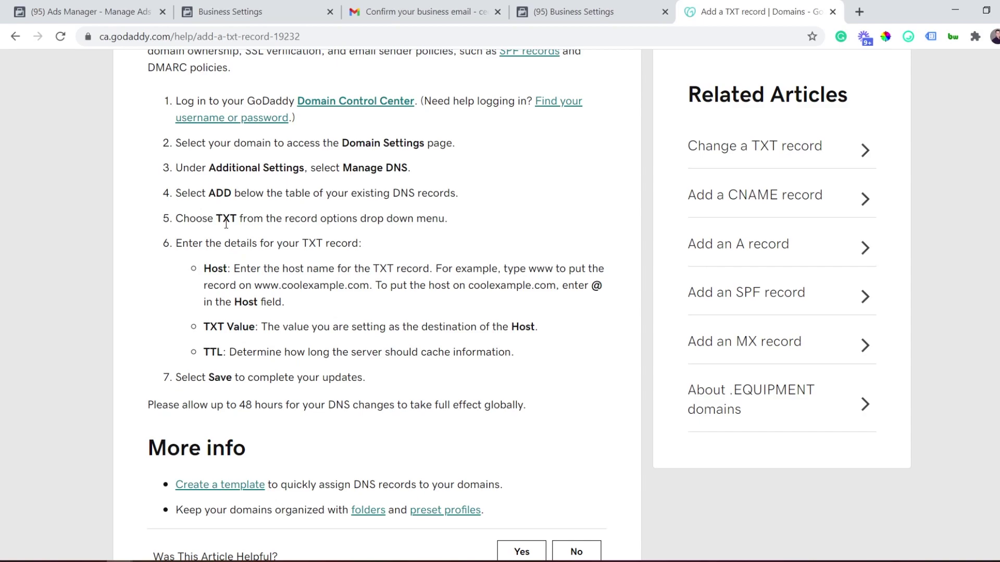
scroll(227, 221, "down", 1)
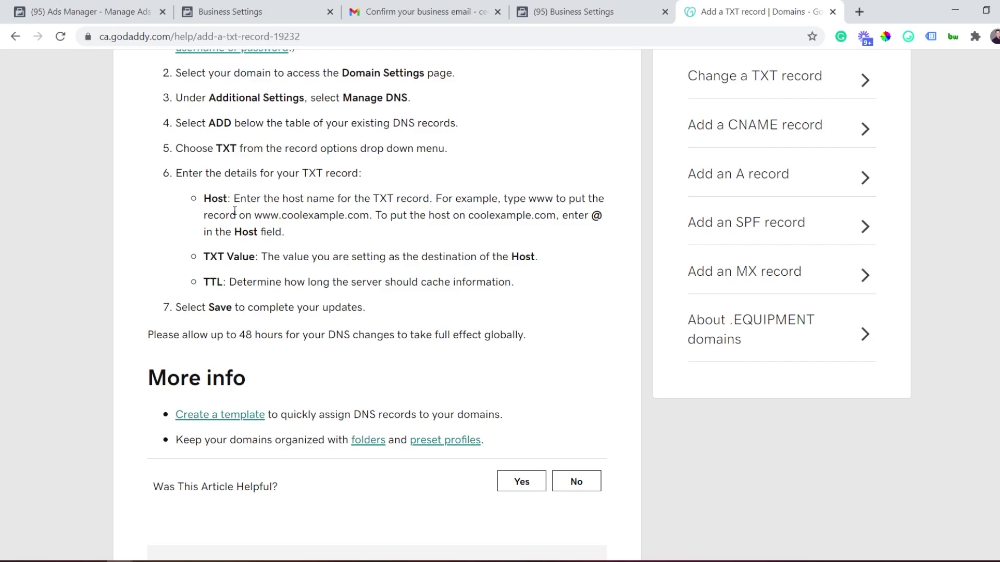
left_click_drag(591, 215, 604, 217)
left_click(604, 217)
left_click_drag(592, 216, 600, 217)
left_click_drag(205, 258, 231, 258)
left_click(231, 259)
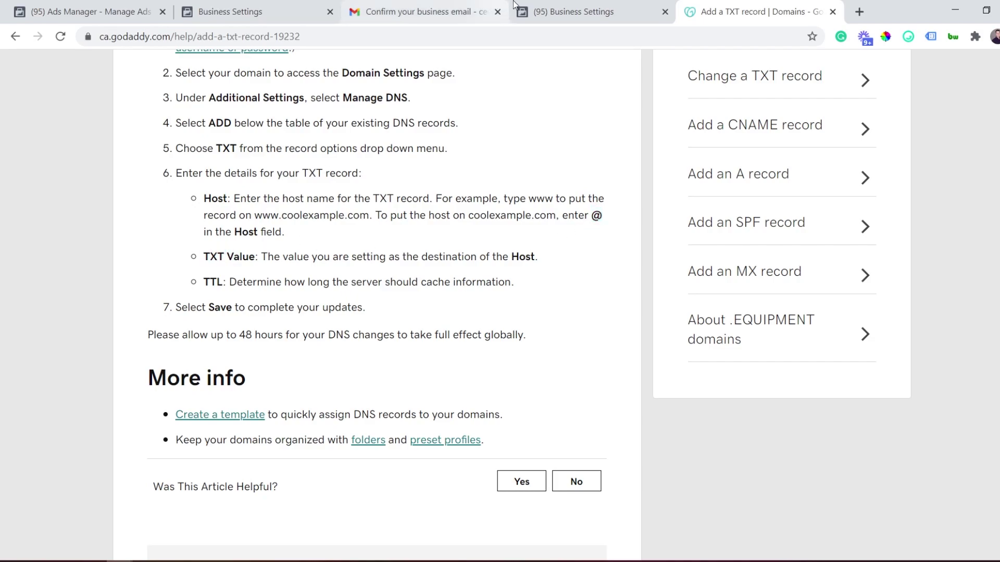
left_click(532, 6)
left_click(314, 7)
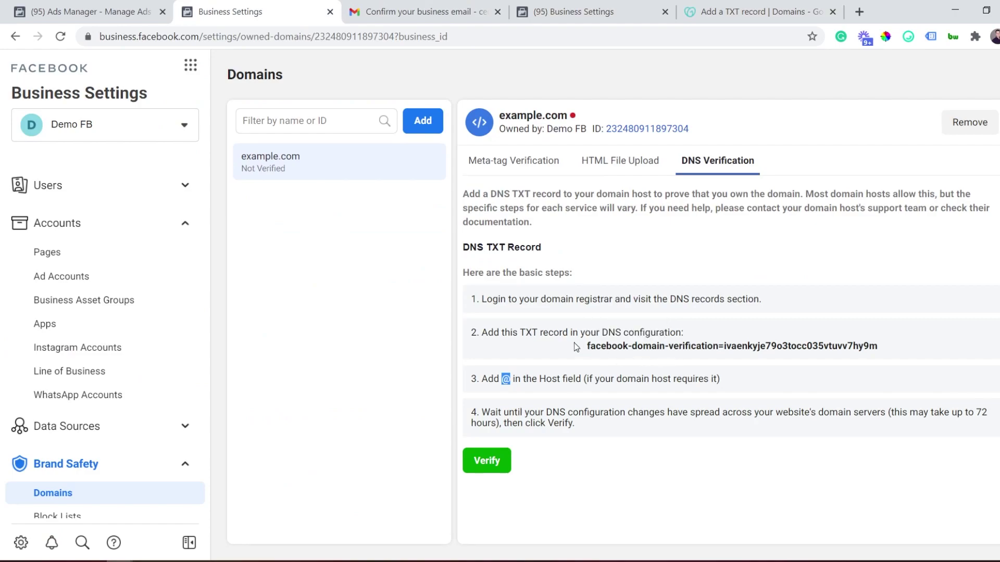
left_click(721, 7)
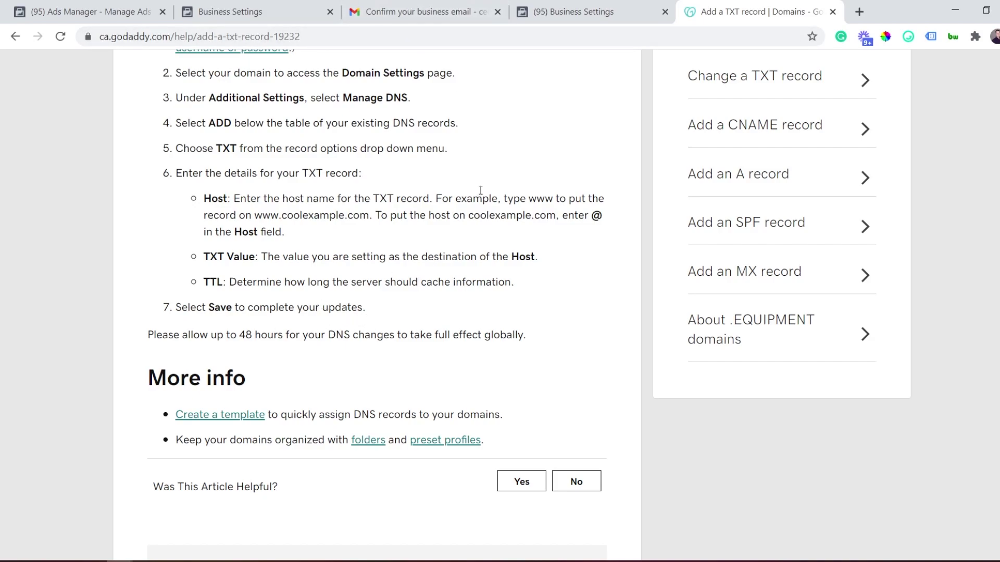
left_click(585, 7)
left_click(219, 10)
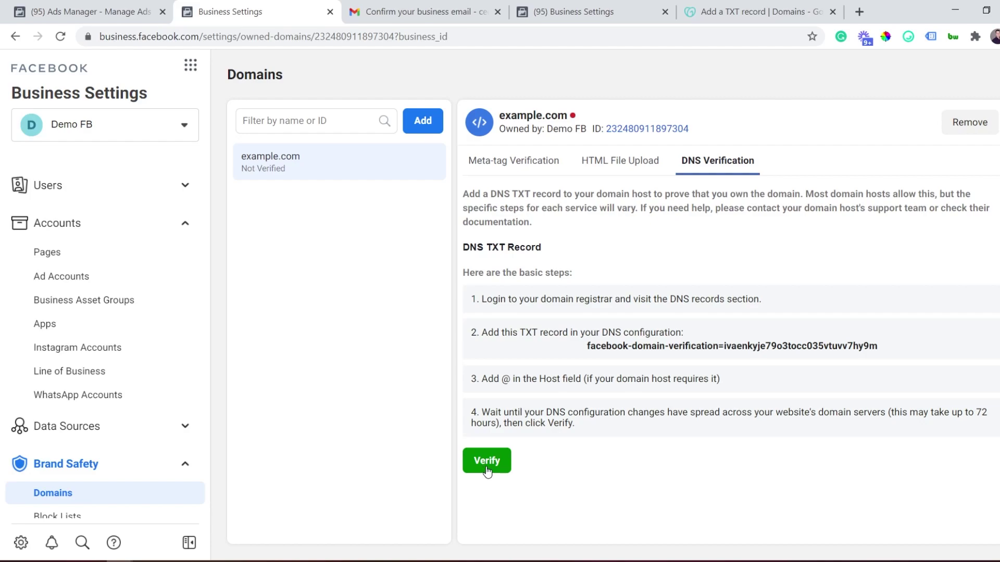
mouse_move(574, 118)
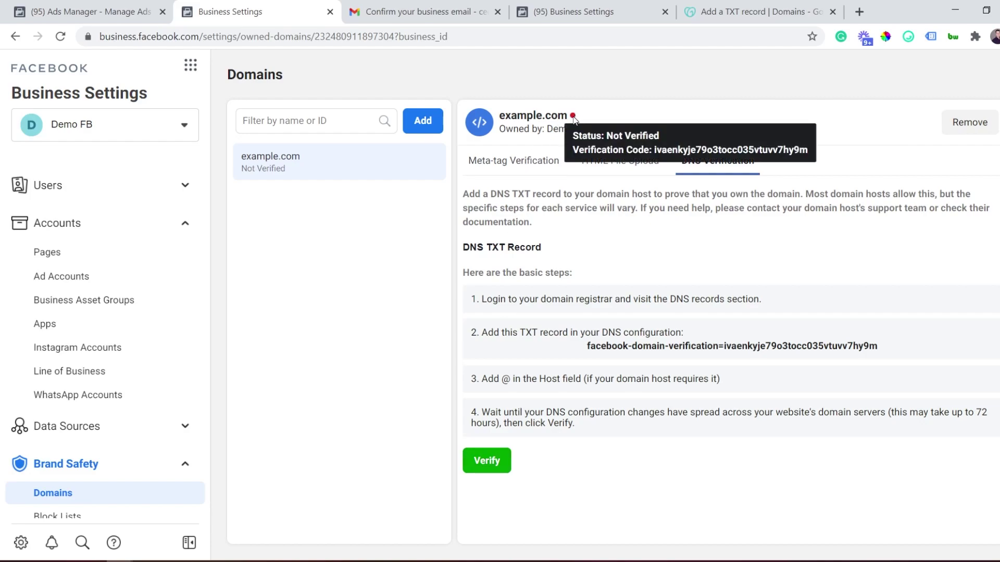